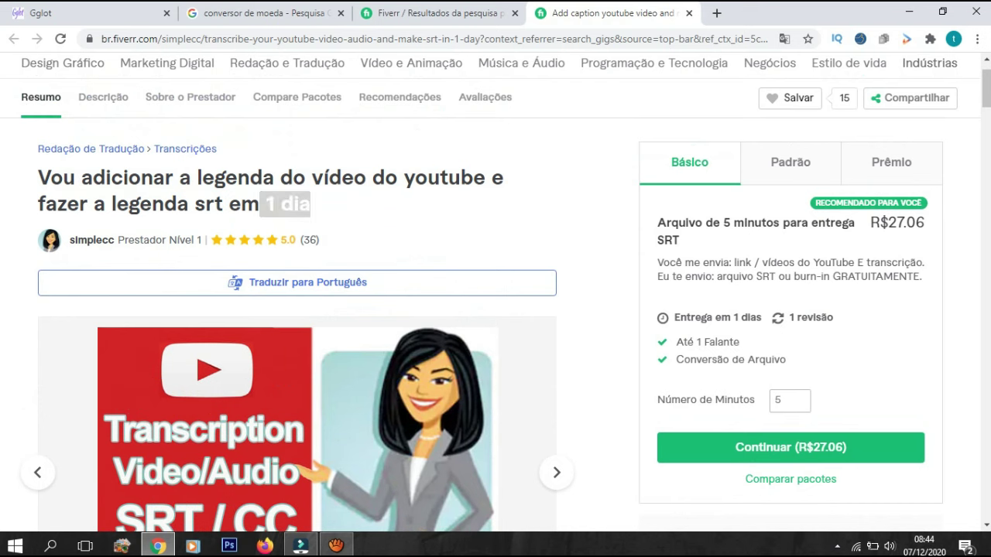
Examine the Fiverr caption gig's delivery time and Básico package price, then return to the search results
click(37, 179)
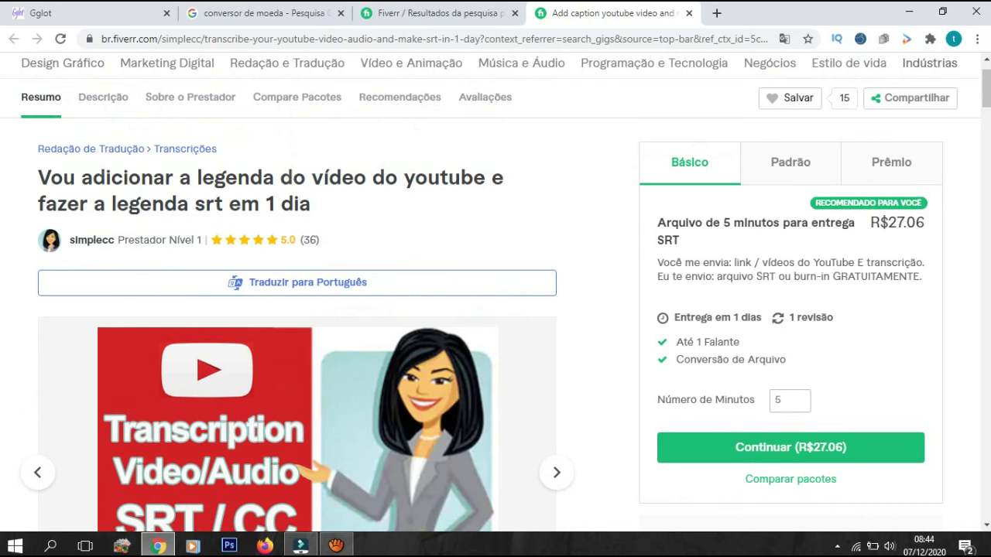
drag(871, 223, 925, 223)
click(926, 223)
click(433, 13)
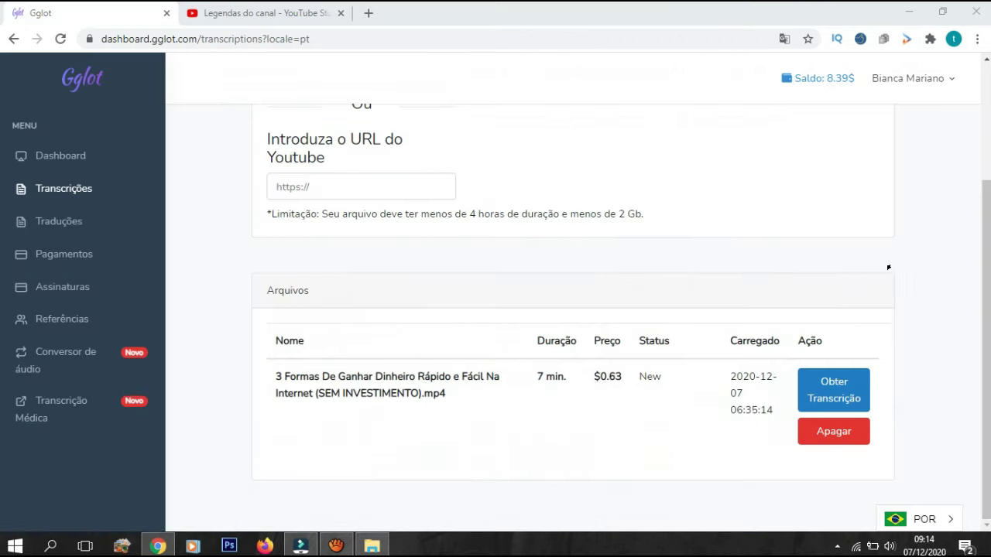
Request the Gglot transcription of "3 Formas De Ganhar Dinheiro Rápido e Fácil Na Internet (SEM INVESTIMENTO).mp4" and review its text
click(834, 383)
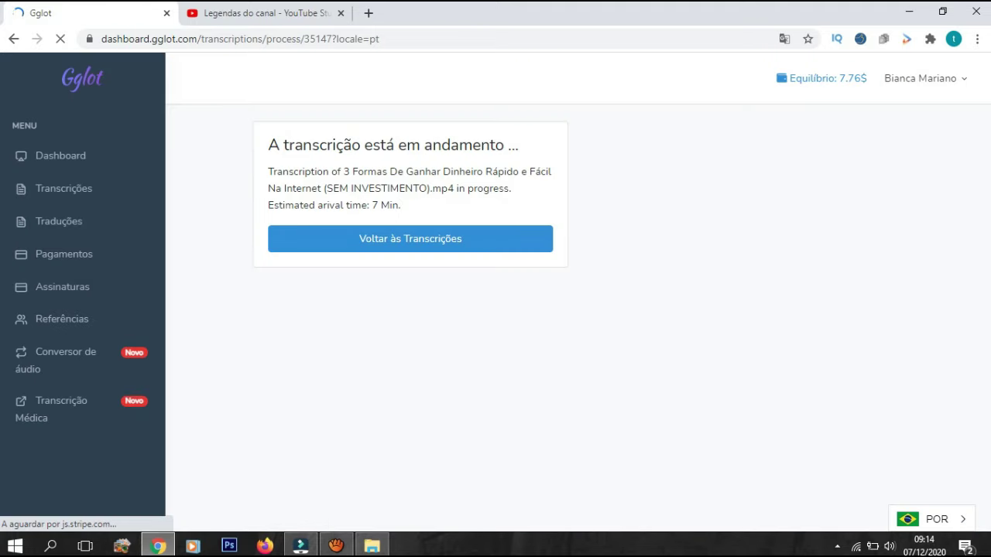
drag(268, 145, 519, 145)
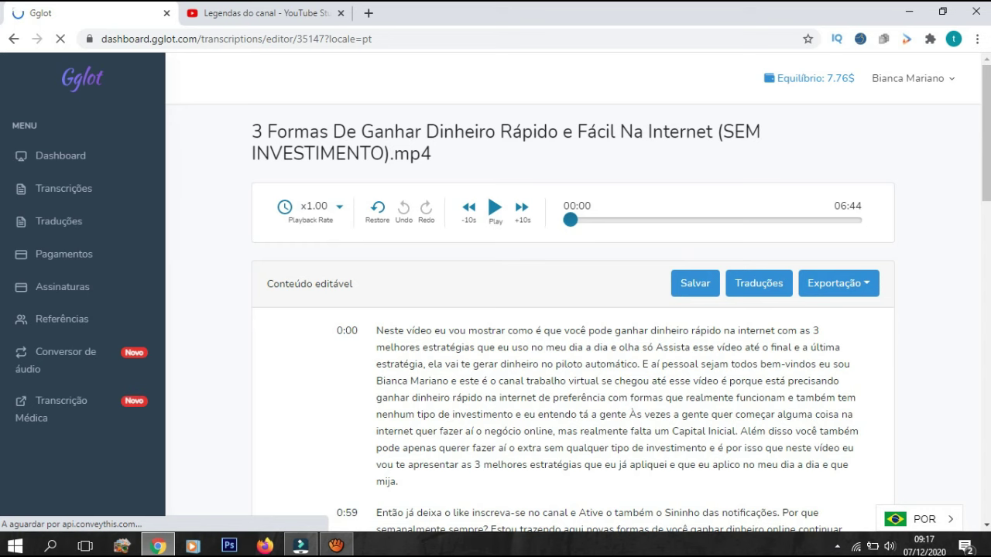
scroll(573, 325, down, 1)
scroll(573, 325, up, 1)
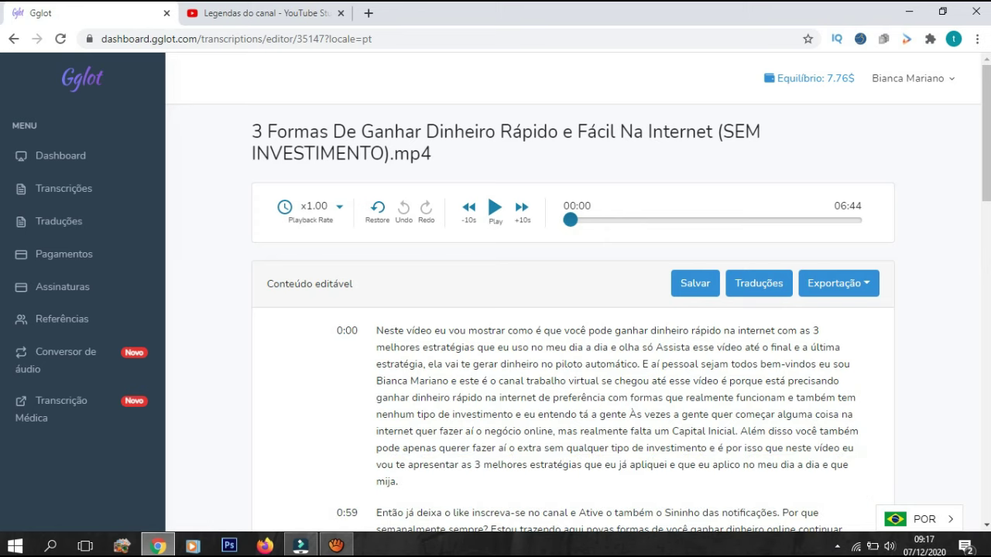
key(space)
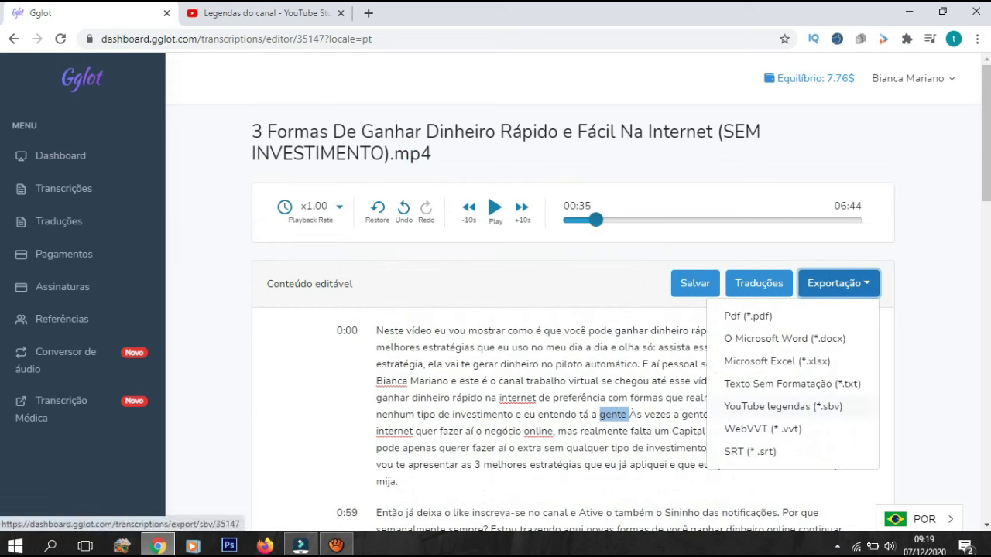
Export the transcript as YouTube legendas (*.sbv) and show the downloaded file in its folder
click(783, 407)
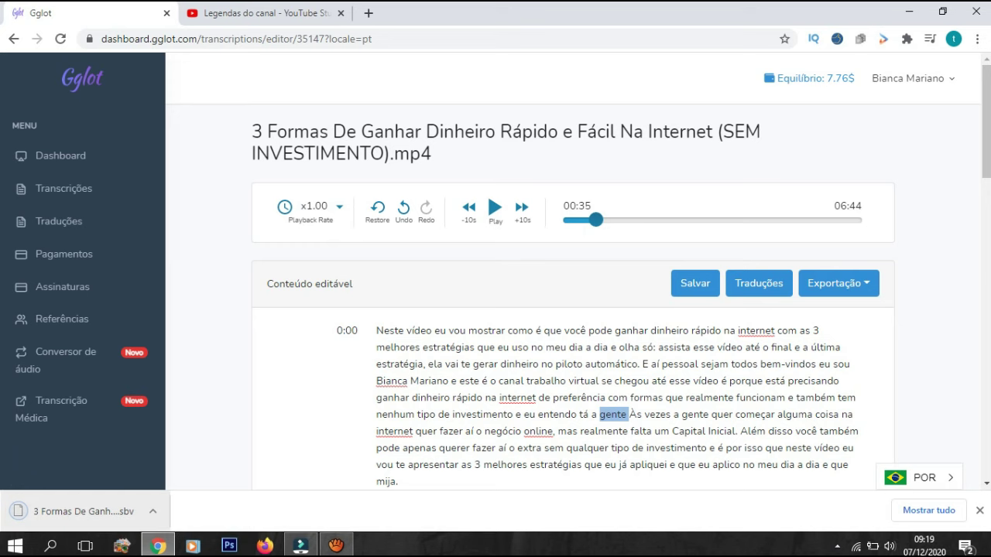
right_click(118, 513)
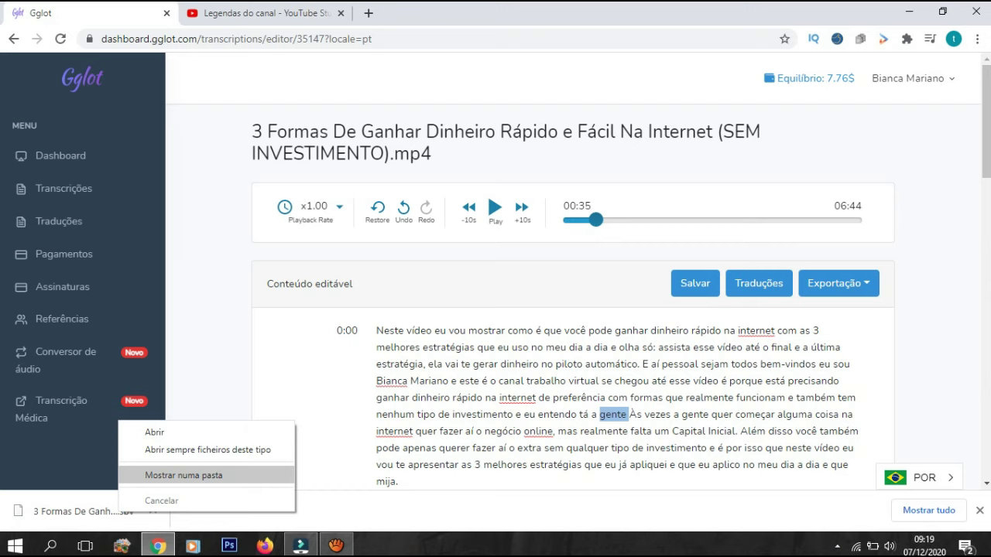
click(184, 475)
Switch to YouTube Studio and open the Português (Brasil) captions of the "3 Formas De Ganhar Dinheiro Rápido" video for editing
click(267, 13)
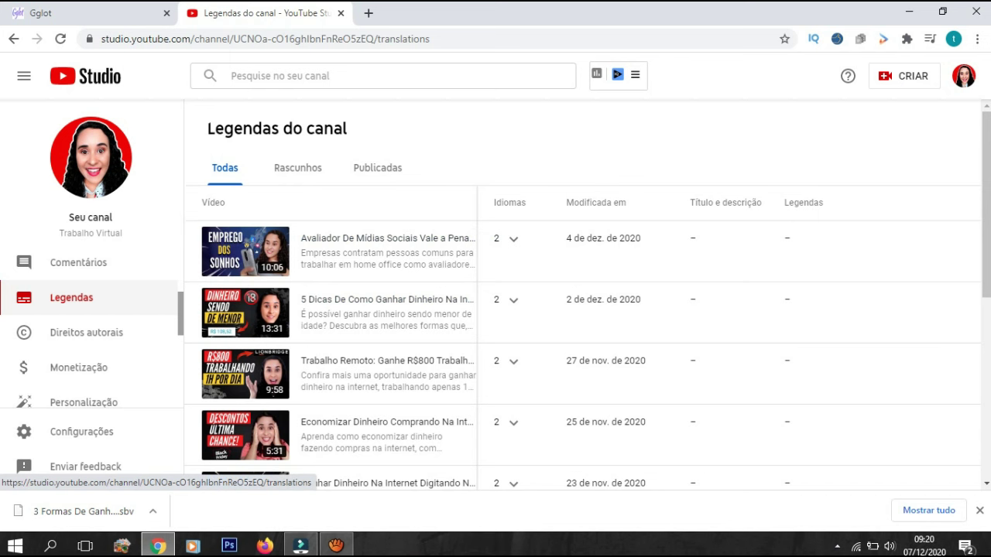
scroll(582, 337, down, 2)
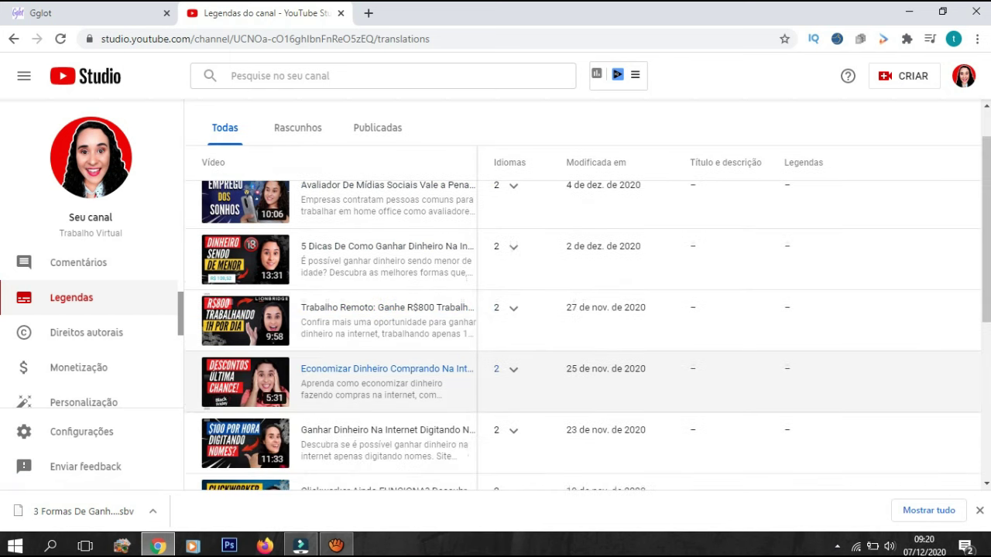
scroll(582, 336, down, 3)
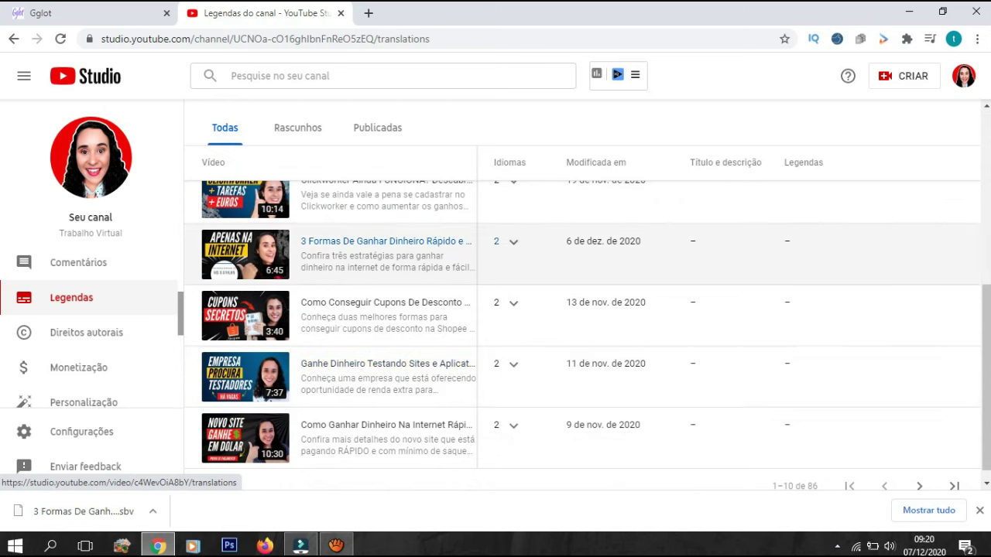
click(513, 242)
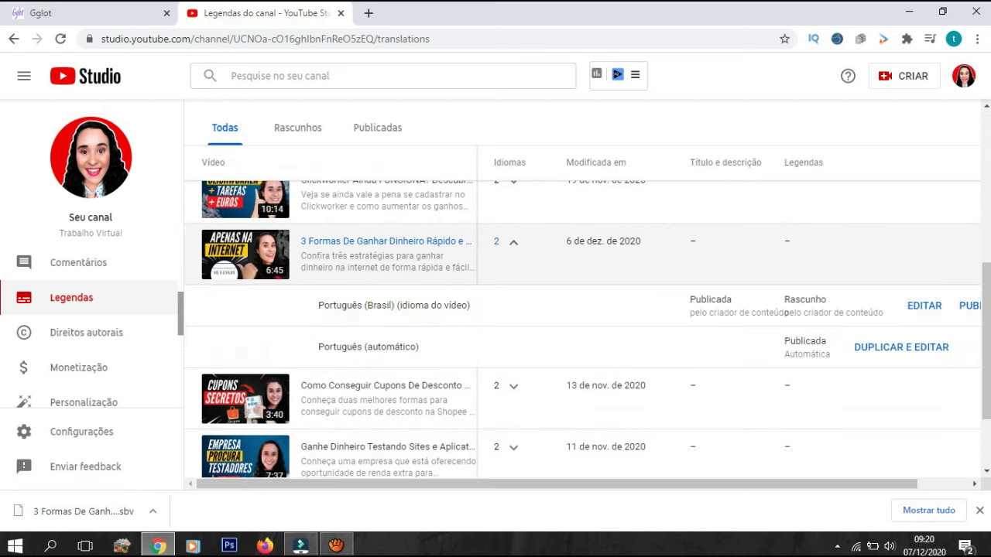
click(924, 306)
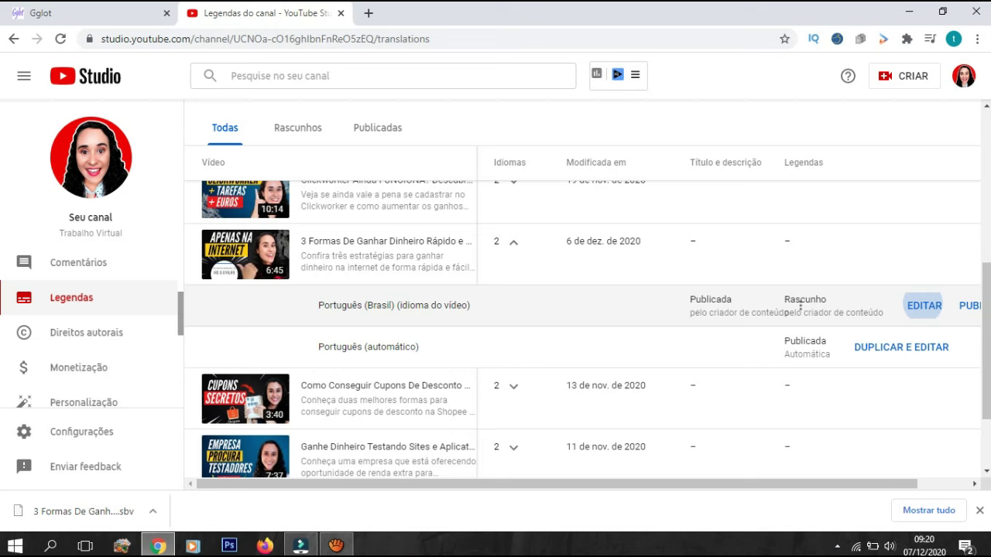
click(924, 306)
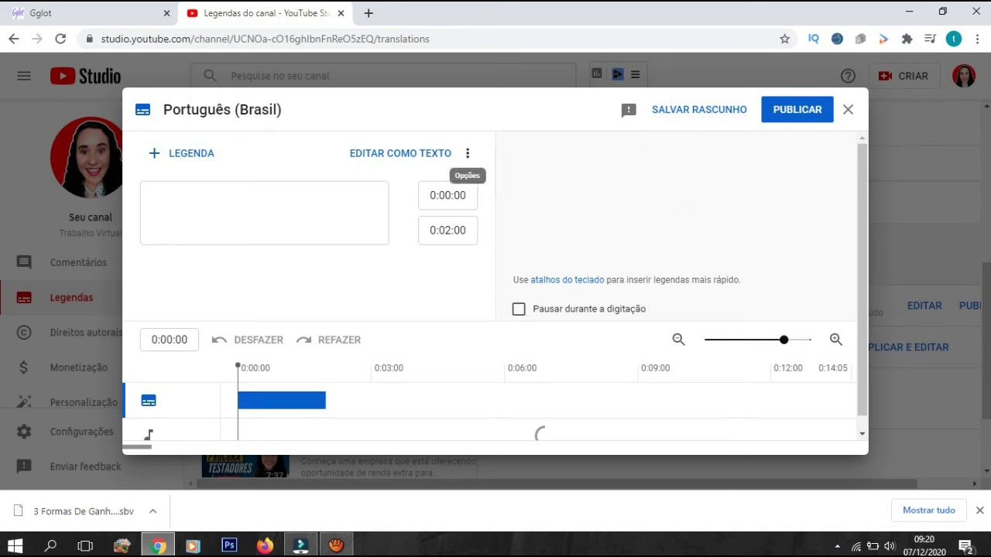
Upload the exported .sbv caption file with the "Com marcação de tempo" option
click(467, 153)
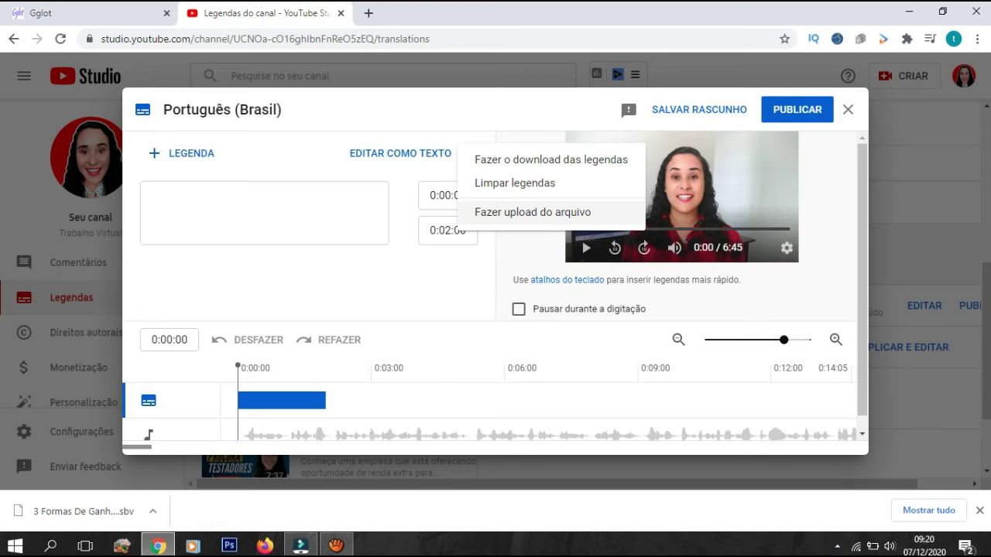
click(533, 213)
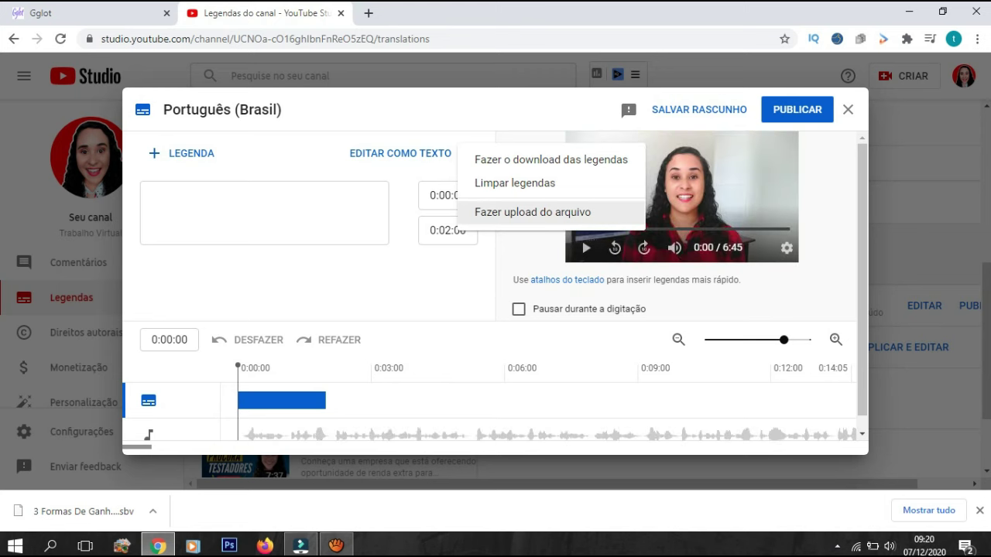
key(Return)
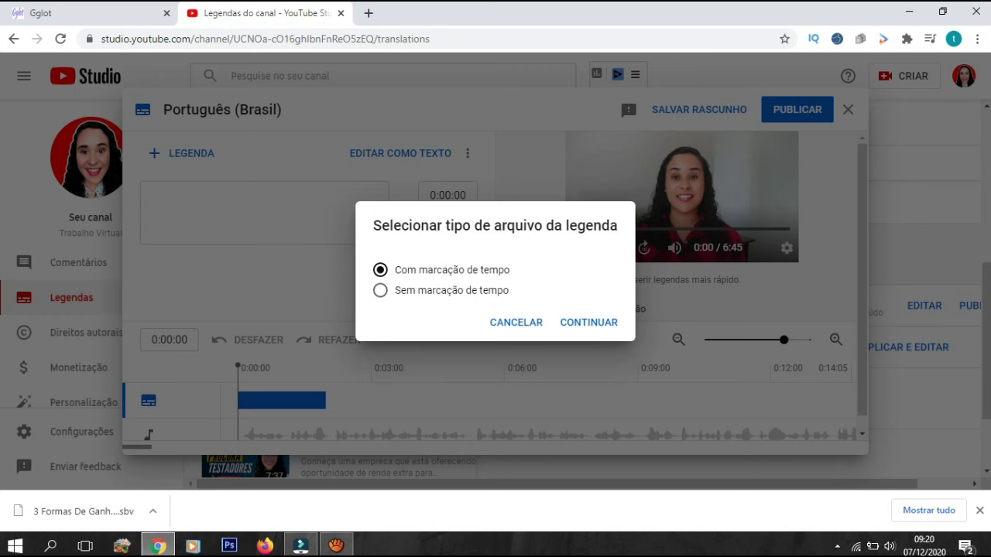
click(594, 326)
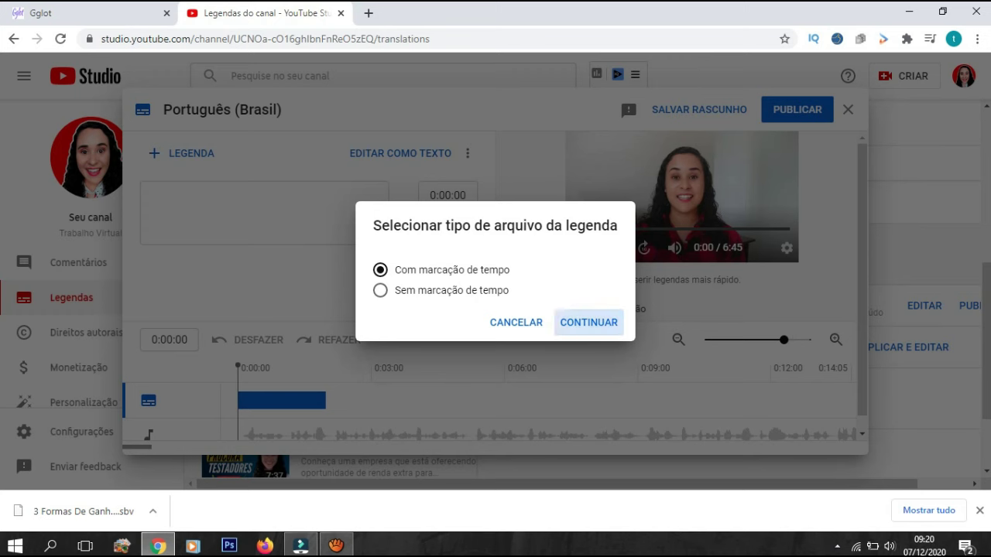
key(Return)
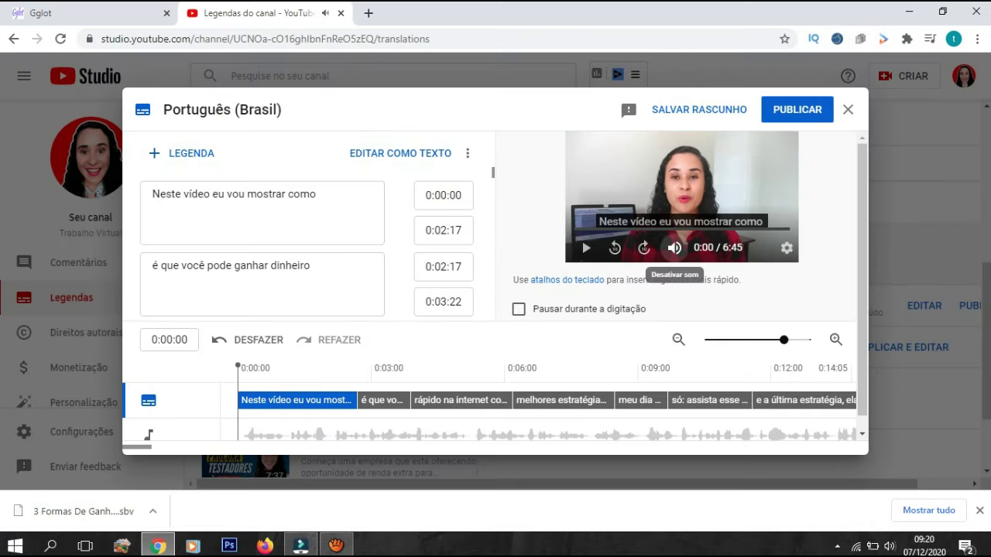
Mute the video and play its opening to check the timing of the uploaded Portuguese captions
click(675, 248)
click(586, 247)
click(586, 247)
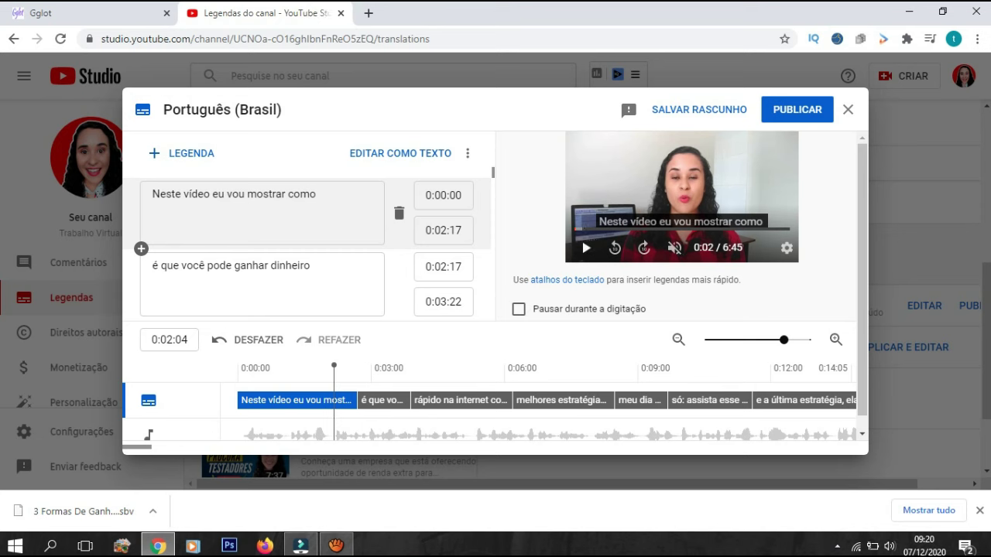
click(586, 248)
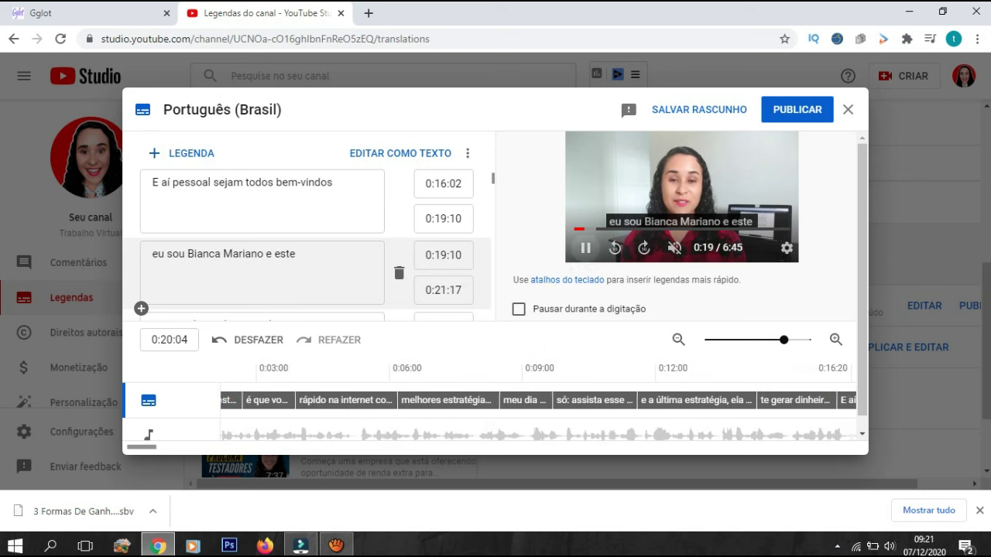
click(586, 248)
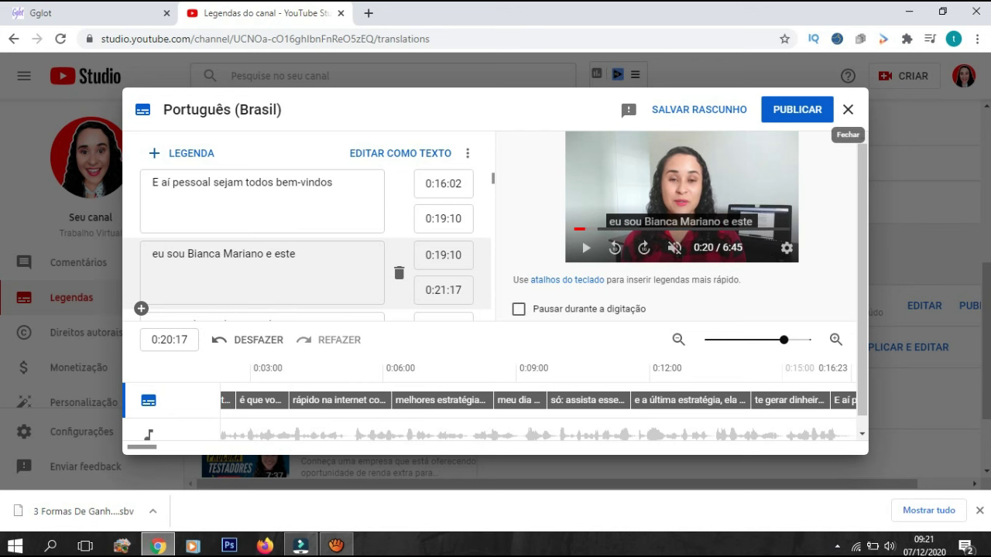
Switch back to Gglot, open the transcript's translation page and set the target language to English (United States)
click(84, 13)
scroll(573, 348, down, 1)
scroll(573, 348, up, 1)
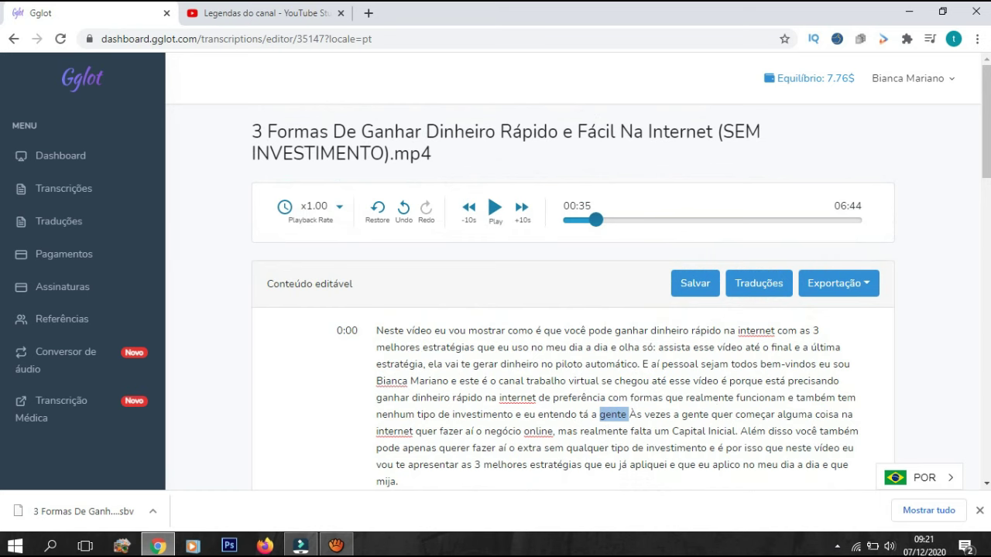
click(980, 511)
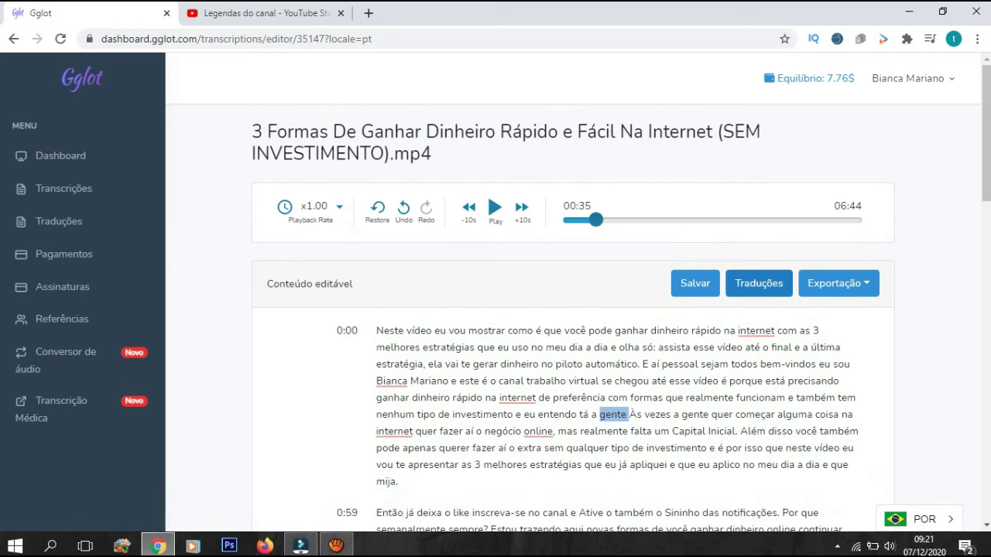
click(759, 284)
text(e)
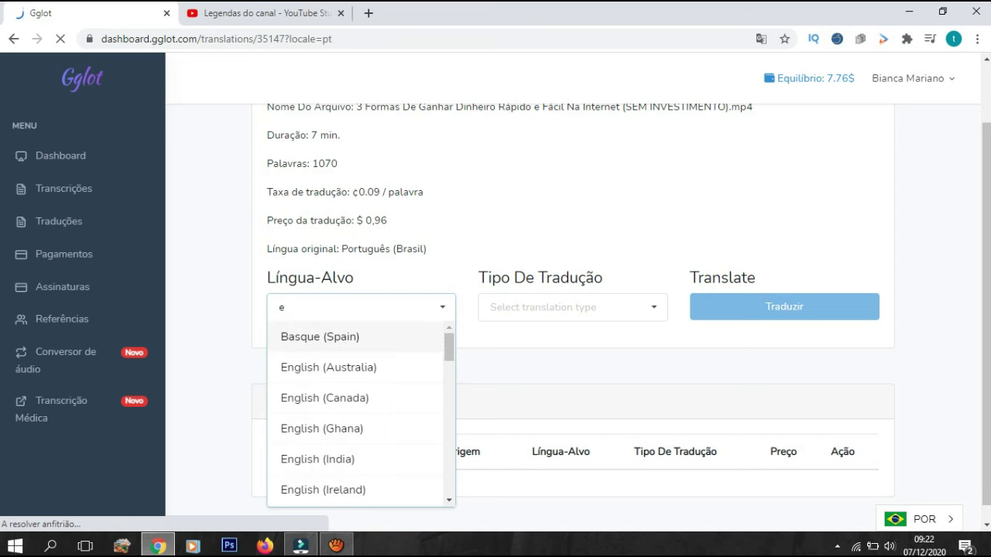
scroll(356, 414, down, 3)
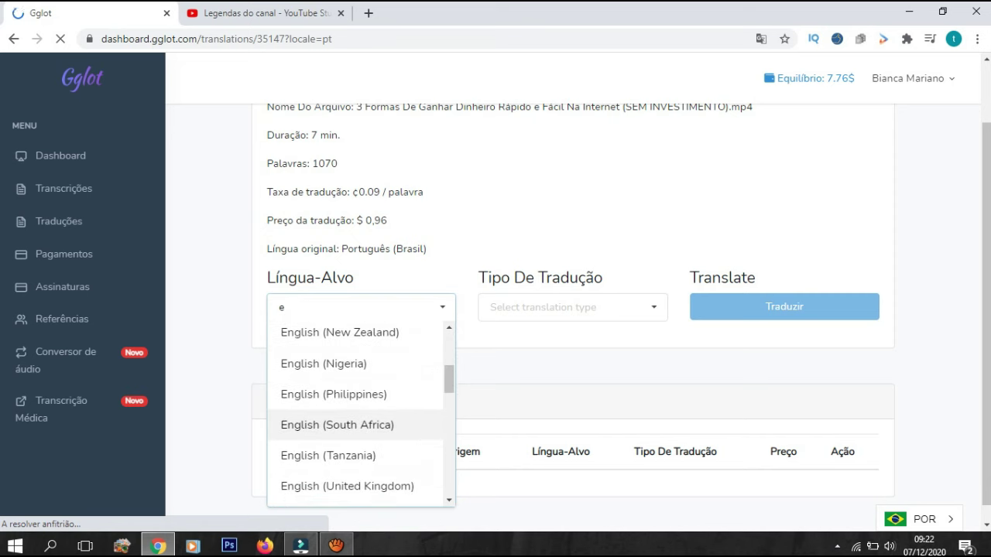
scroll(357, 425, down, 4)
key(Up)
key(Up)
key(Up)
click(341, 354)
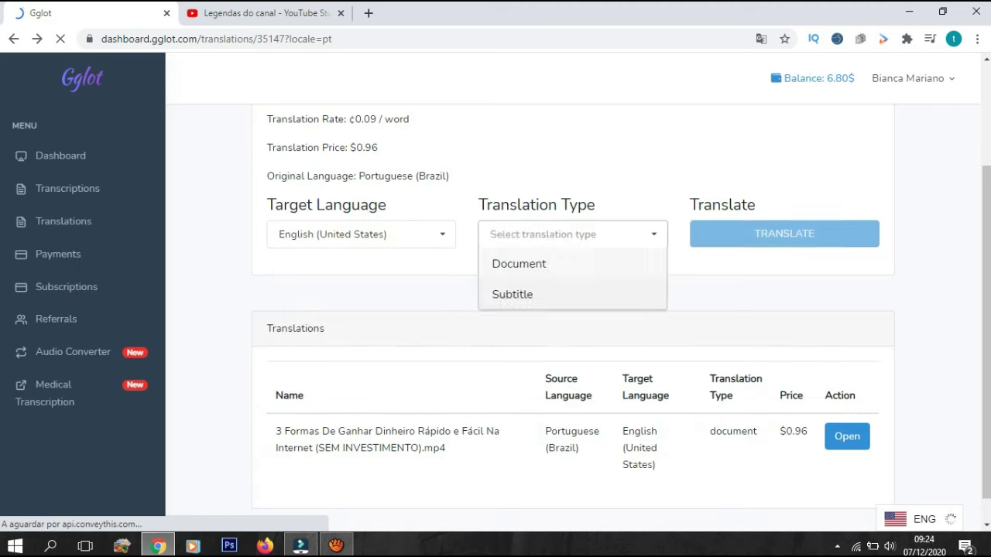
Set the translation type to Subtitle and translate the transcript
click(512, 294)
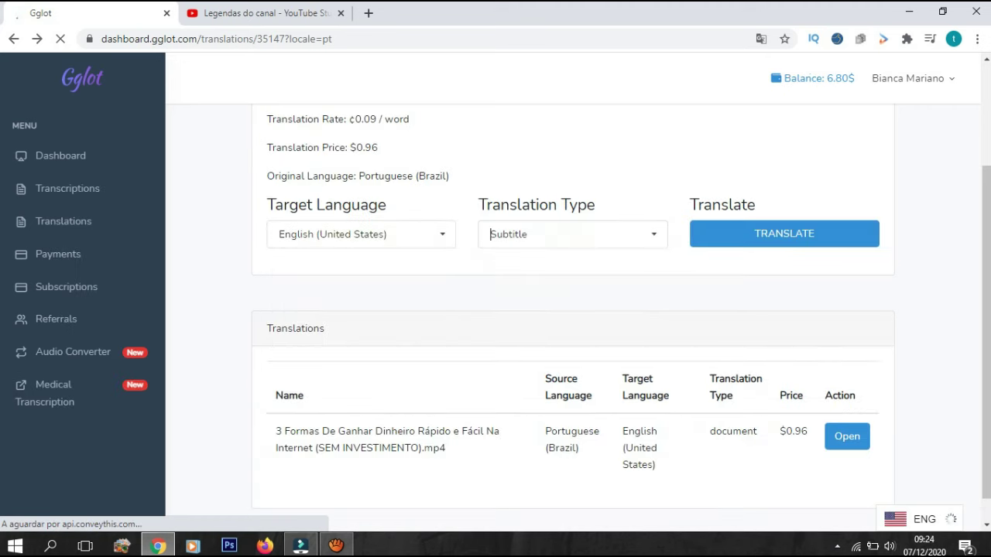
key(Tab)
key(Return)
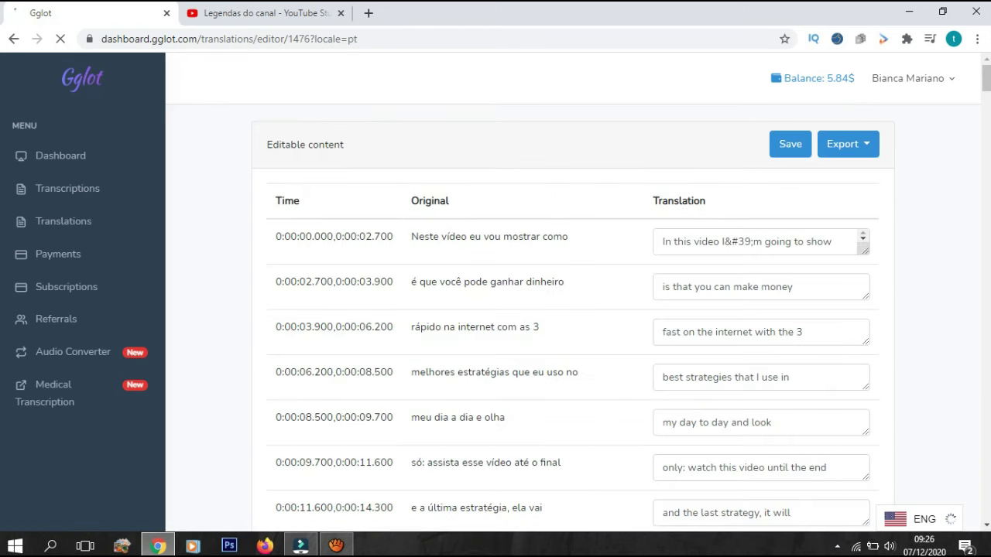
Export the English translation as YouTube legendas (*.sbv) and preview the translated captions on the video in YouTube Studio
click(838, 144)
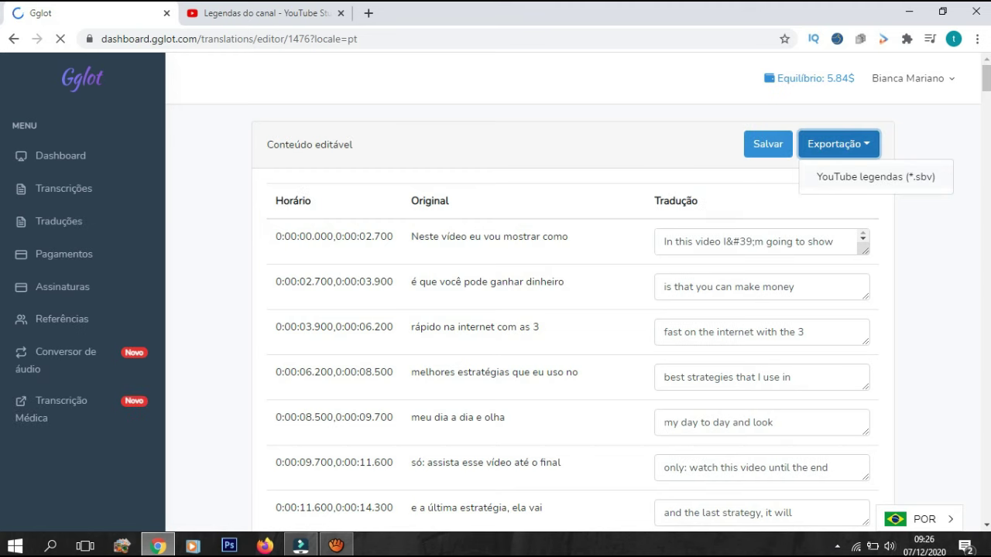
click(876, 177)
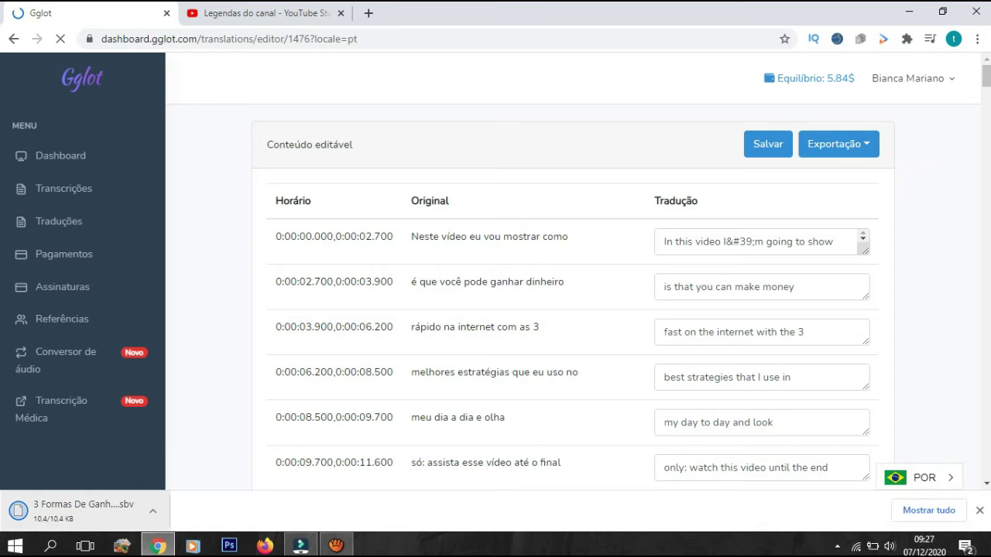
click(302, 13)
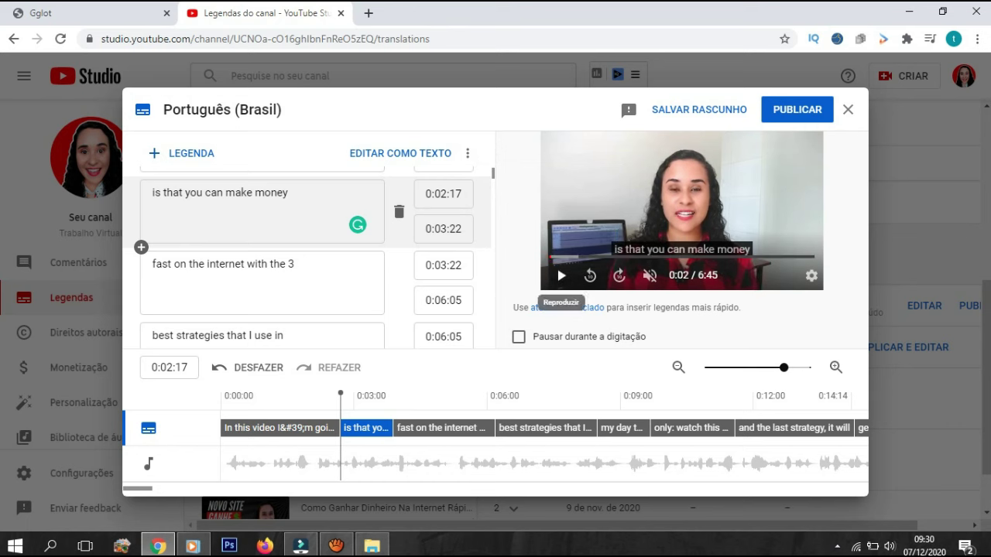
click(562, 275)
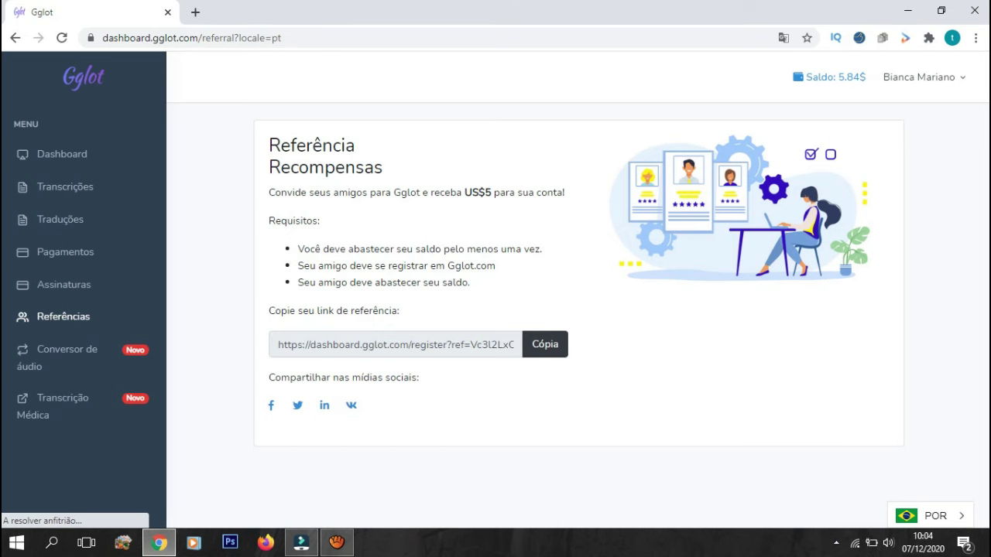
Examine Gglot's referral rewards page, including the reward offer, its requirements and the referral link
drag(268, 145, 383, 168)
click(395, 168)
drag(269, 192, 564, 192)
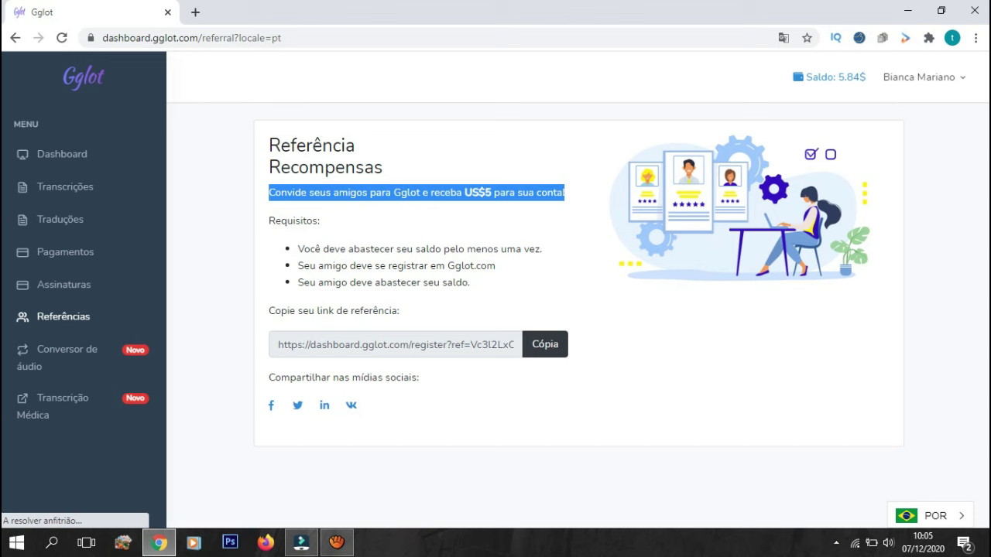
click(568, 193)
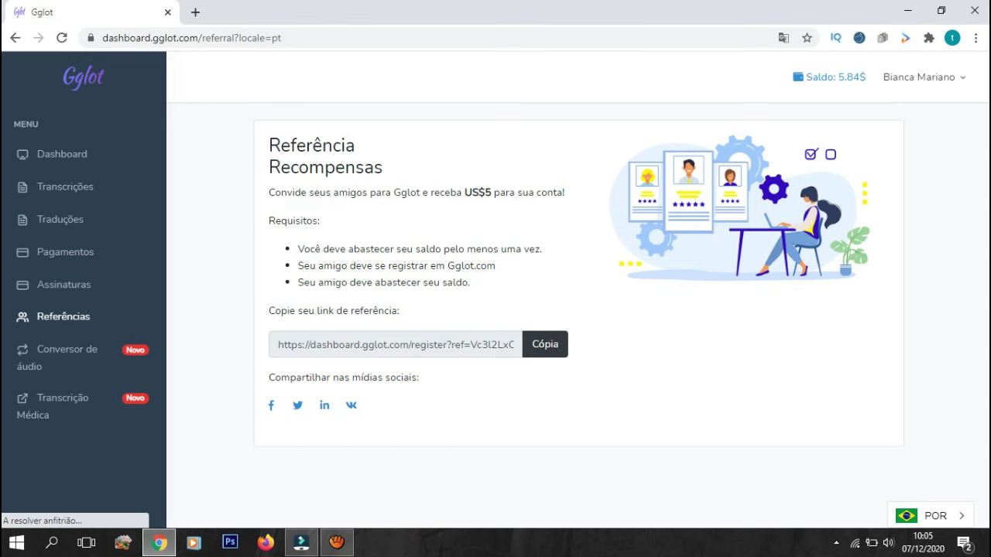
drag(269, 220, 542, 248)
click(322, 222)
drag(299, 265, 496, 266)
drag(298, 284, 471, 283)
triple_click(467, 345)
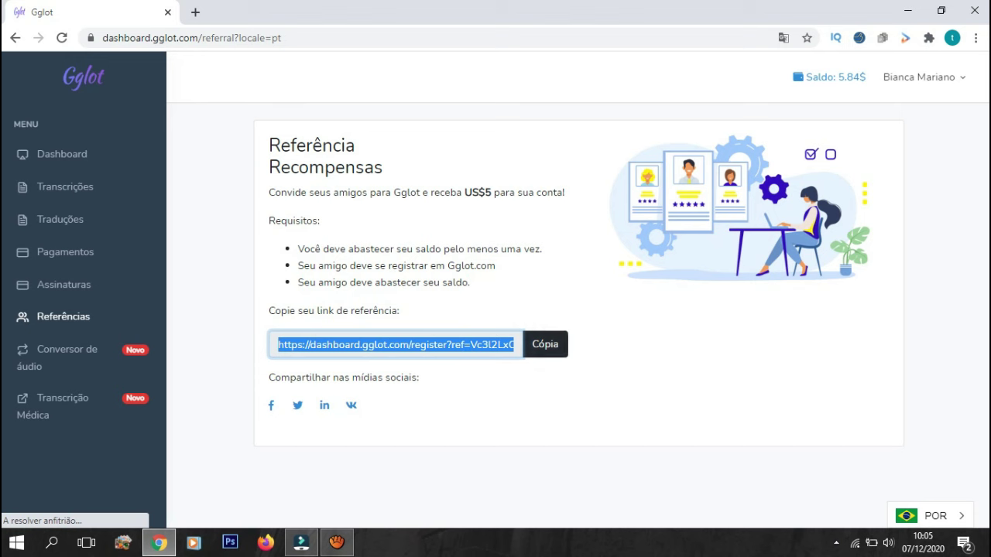
click(620, 370)
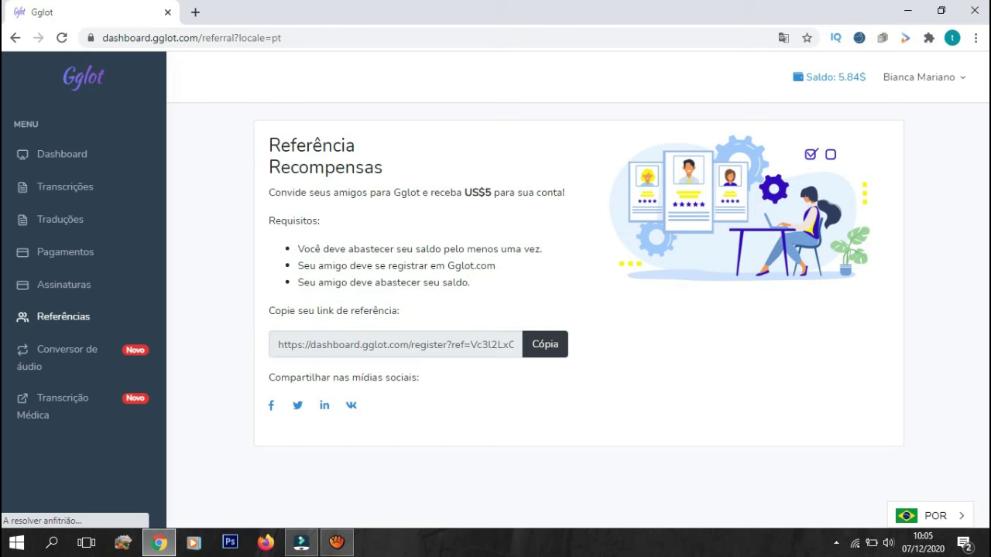